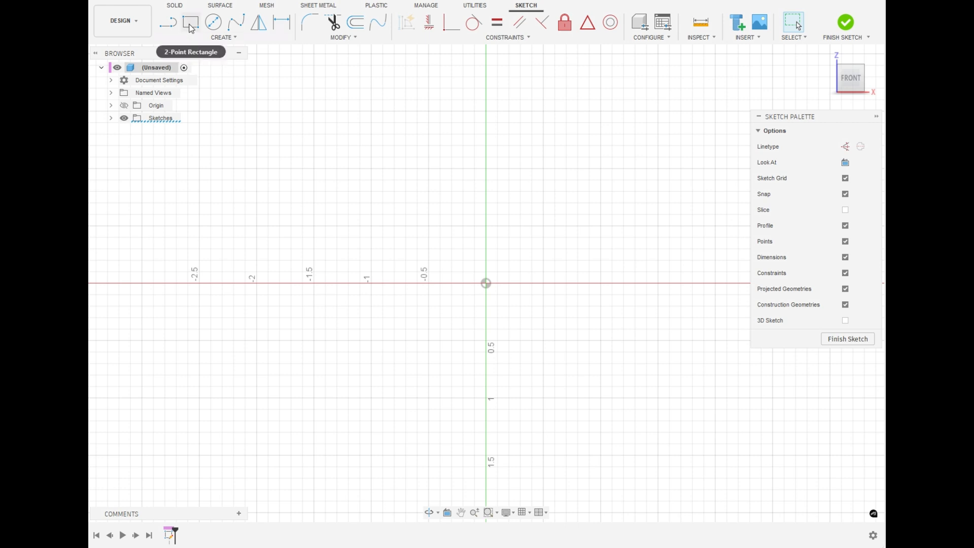
Sketch a center rectangle at the origin, about 1 in square
click(191, 22)
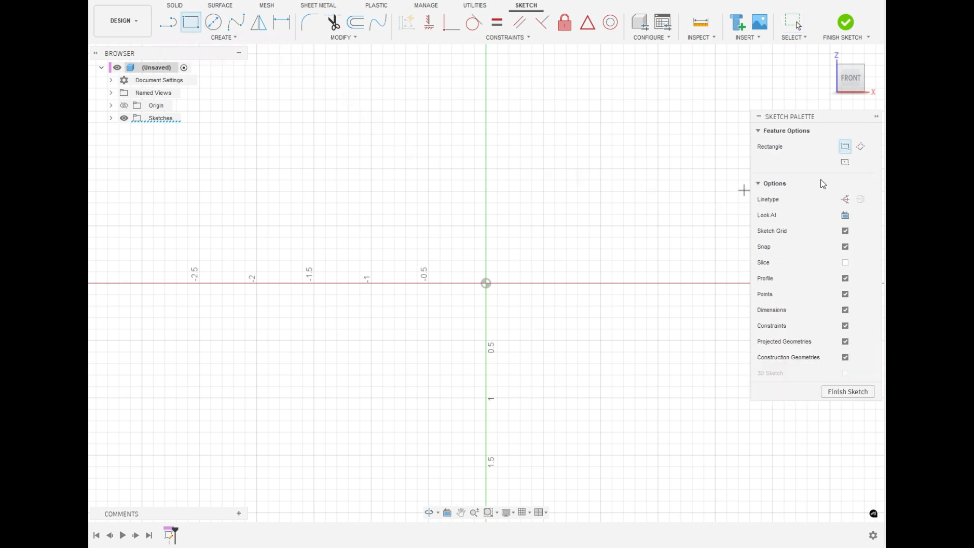
click(846, 162)
mouse_move(687, 261)
middle_down()
mouse_move(646, 263)
mouse_move(622, 252)
middle_up()
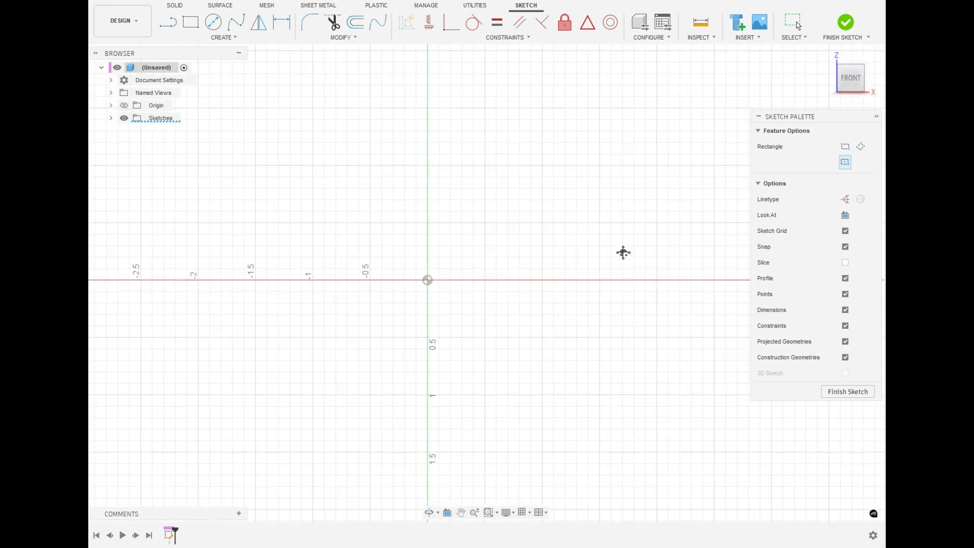
click(427, 280)
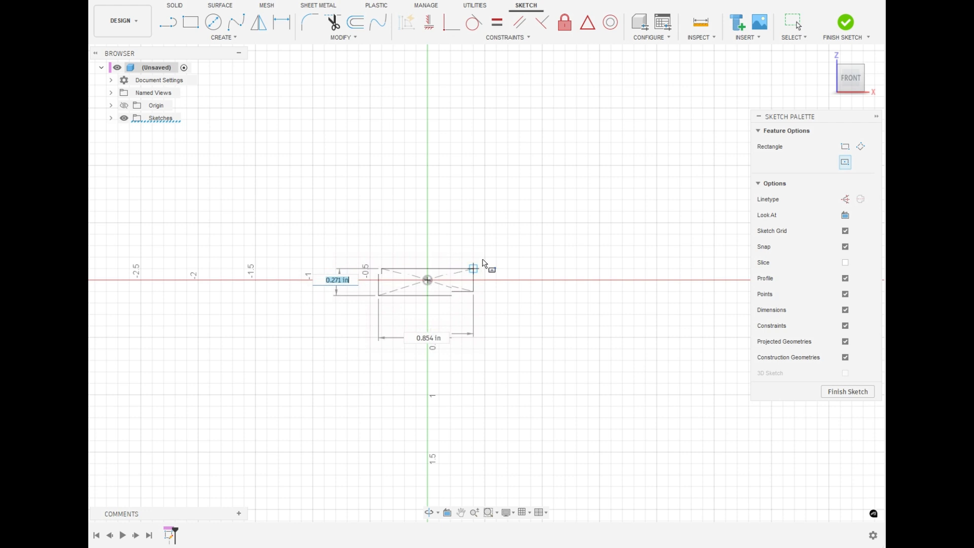
click(490, 227)
right_click(538, 208)
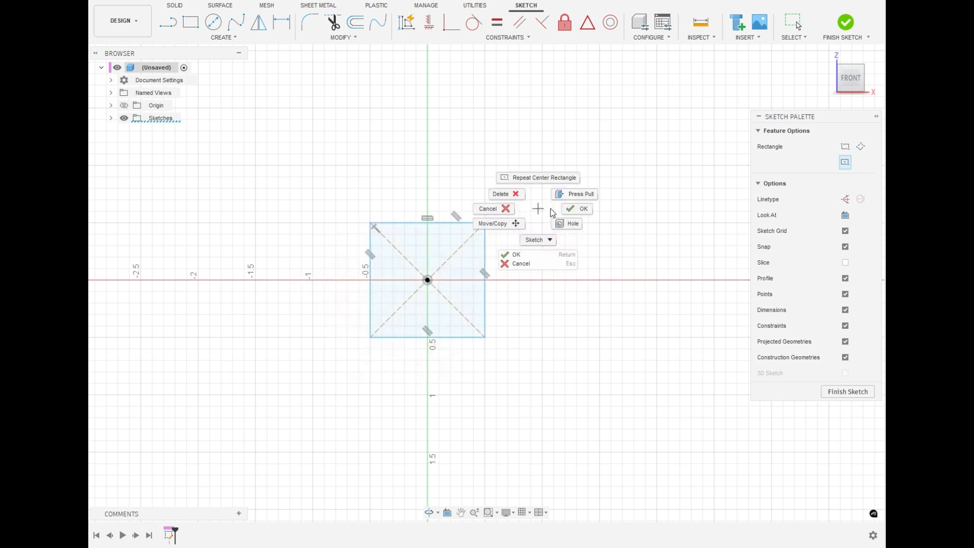
click(578, 209)
Start a rectangular pattern of the whole square, spreading three instances horizontally over an extent of 2.90 in
scroll(583, 224, down, 1)
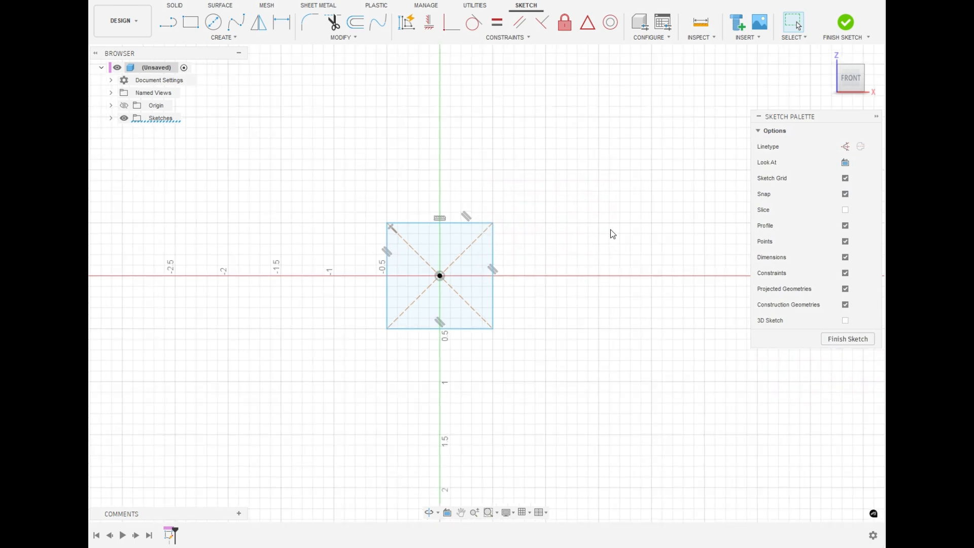
scroll(611, 229, down, 2)
mouse_move(602, 230)
middle_down()
mouse_move(518, 256)
mouse_move(385, 235)
middle_up()
scroll(400, 249, down, 2)
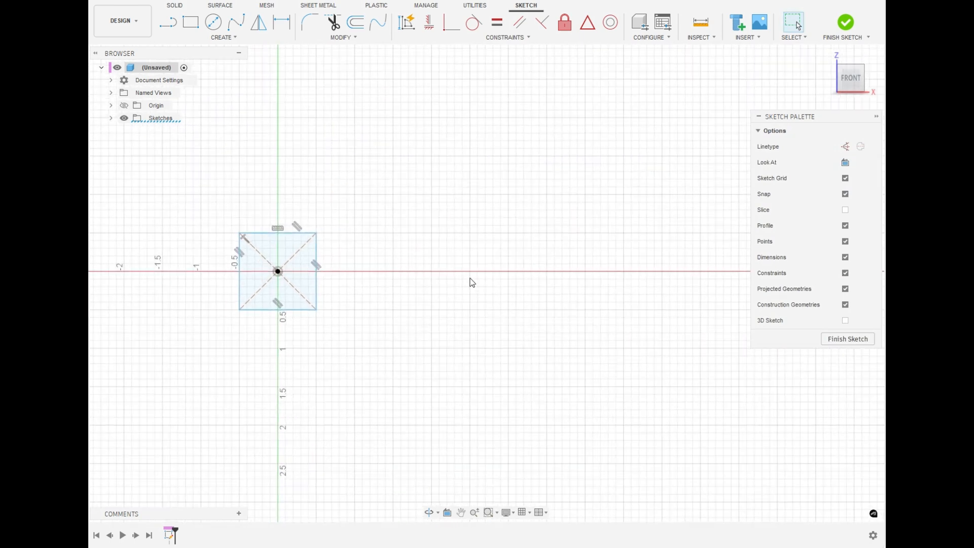
click(243, 39)
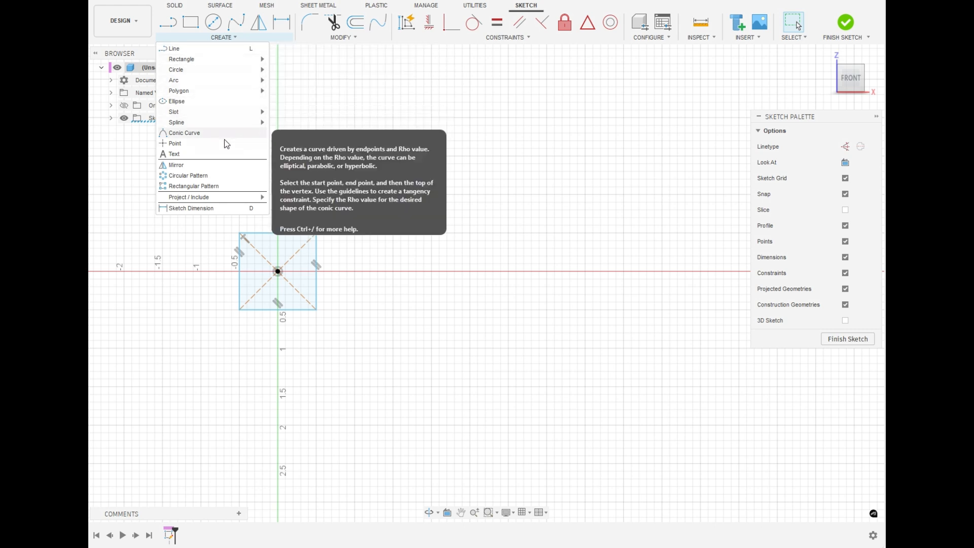
click(224, 187)
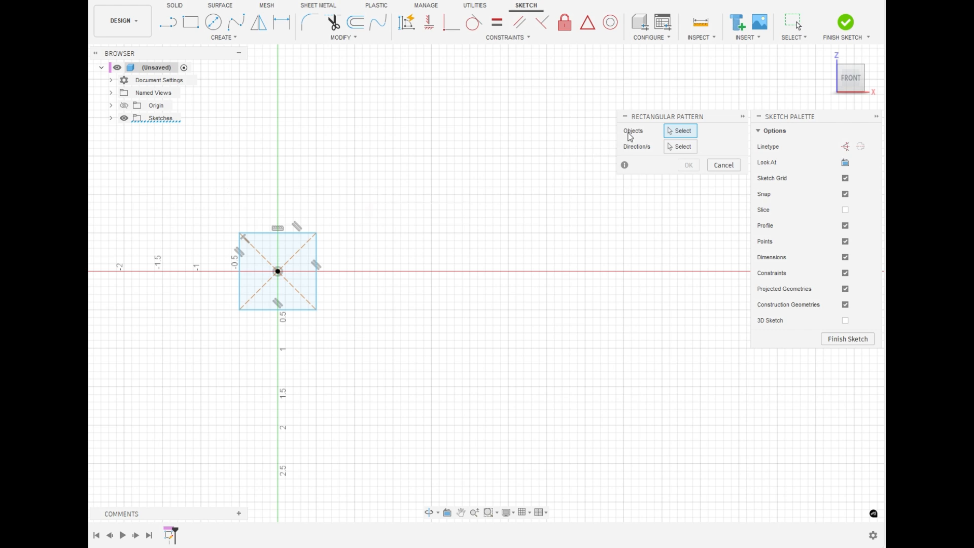
drag(342, 190, 193, 363)
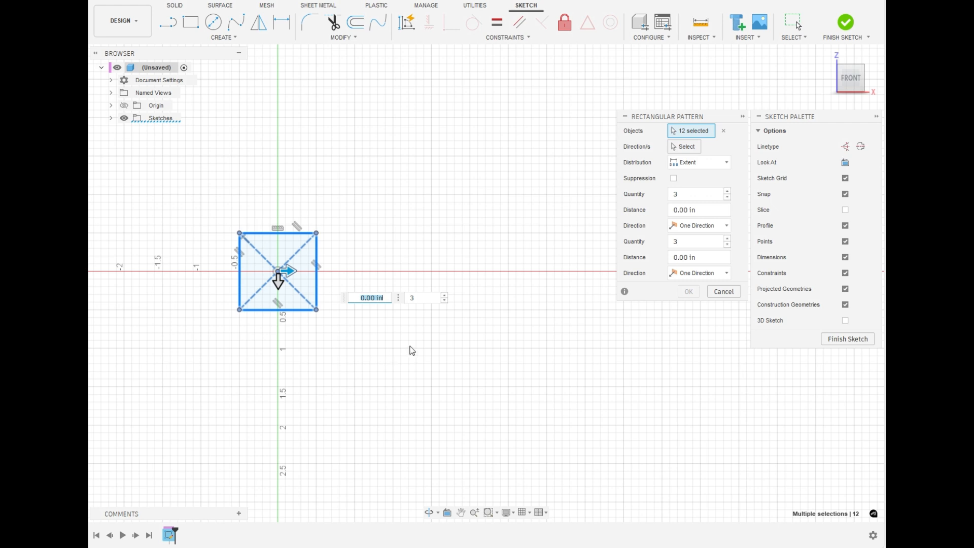
middle_drag(412, 351, 382, 345)
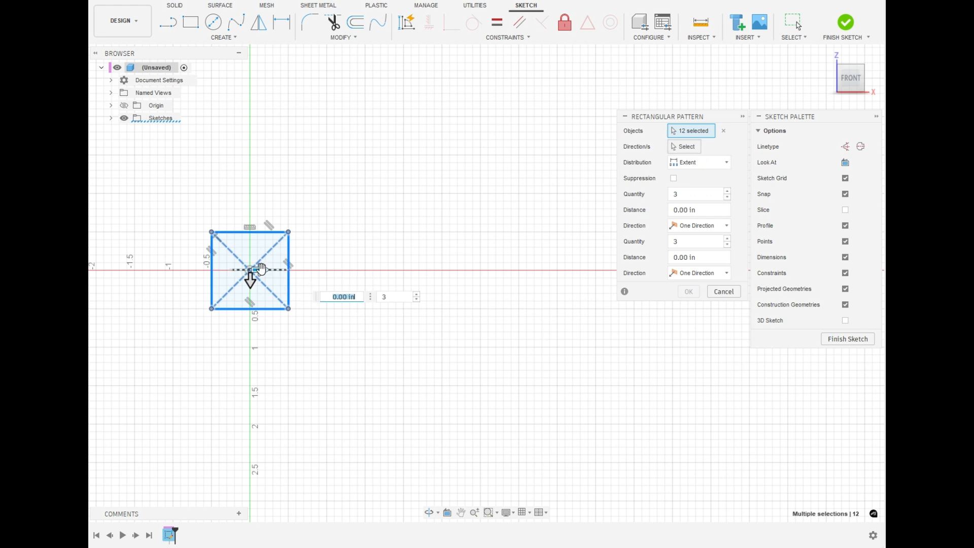
key(Tab)
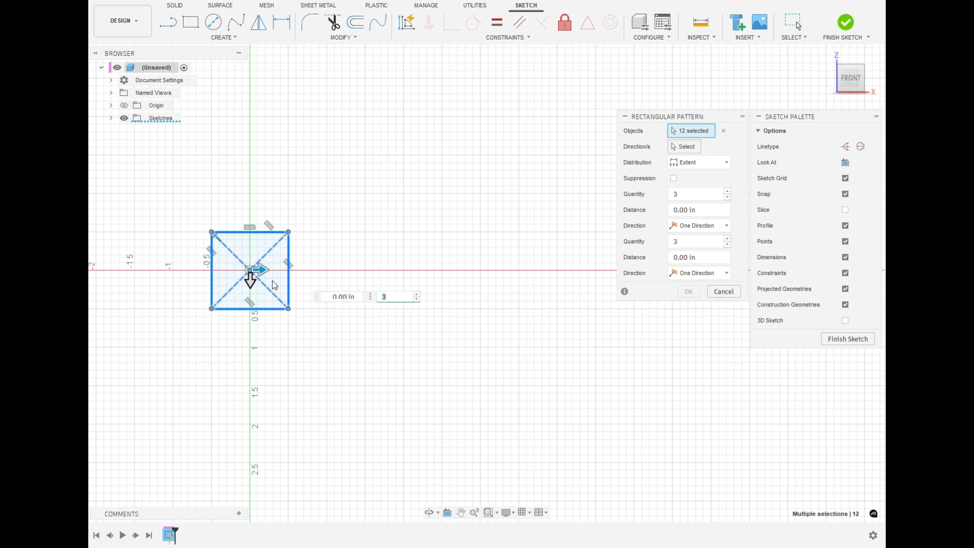
drag(259, 269, 486, 254)
key(Tab)
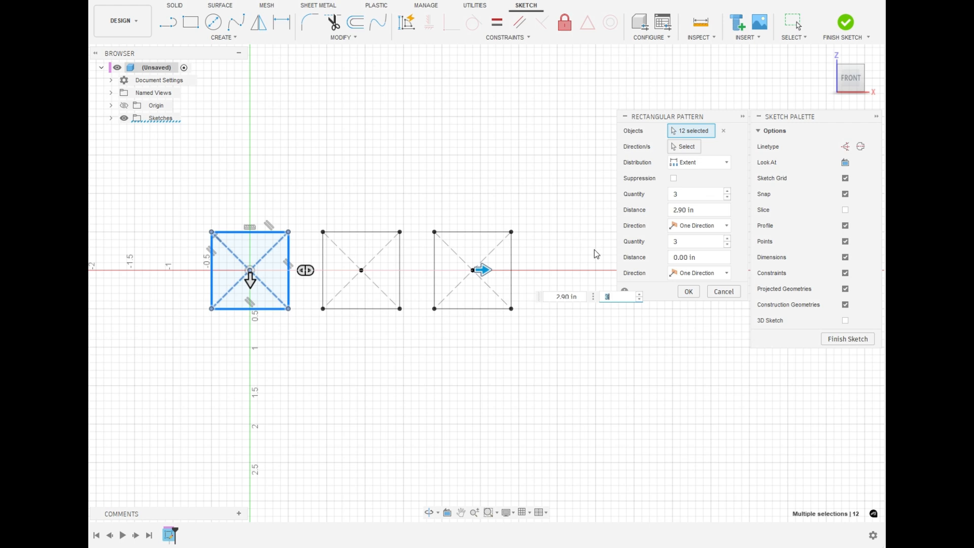
Try four horizontal pattern instances over a 4.20 in extent, and return the quantity to 3
click(727, 191)
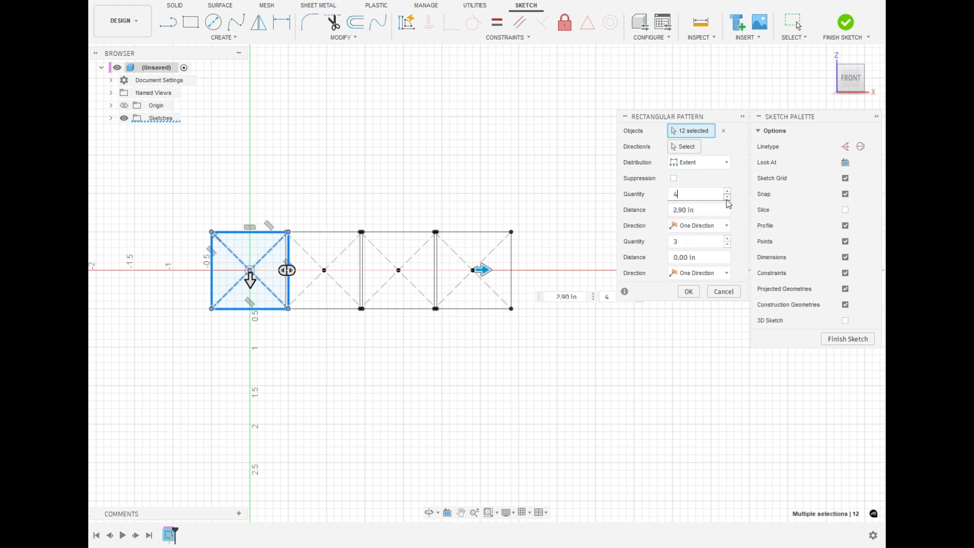
middle_drag(490, 294, 403, 306)
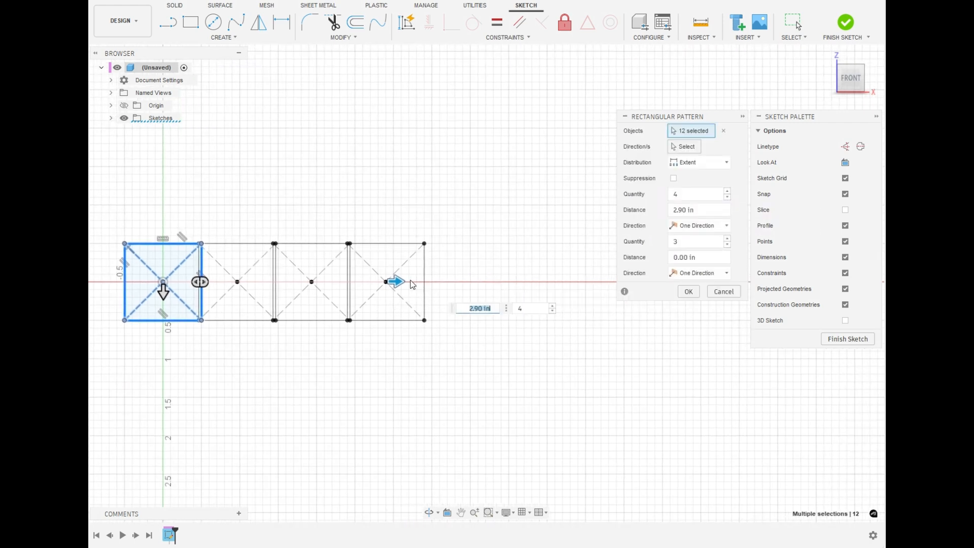
drag(396, 281, 499, 281)
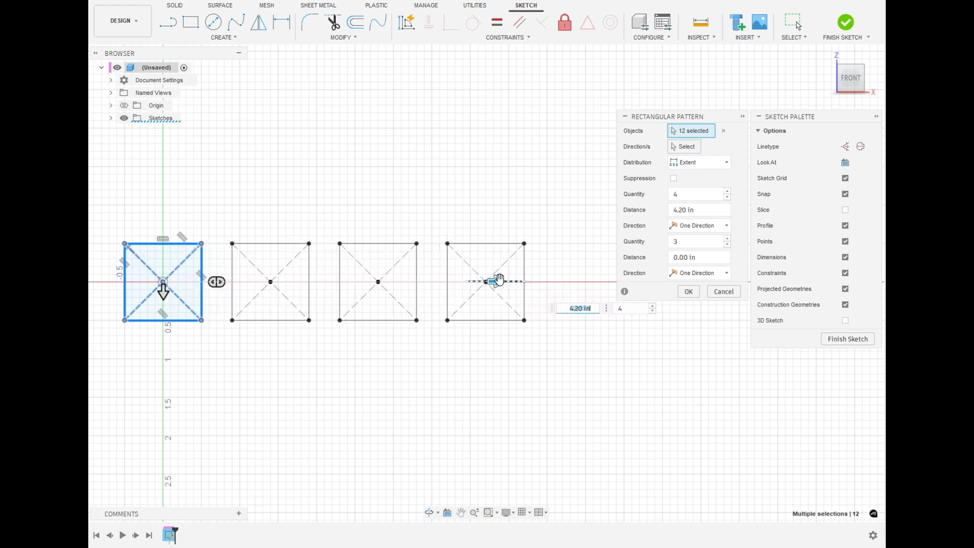
key(Tab)
click(728, 197)
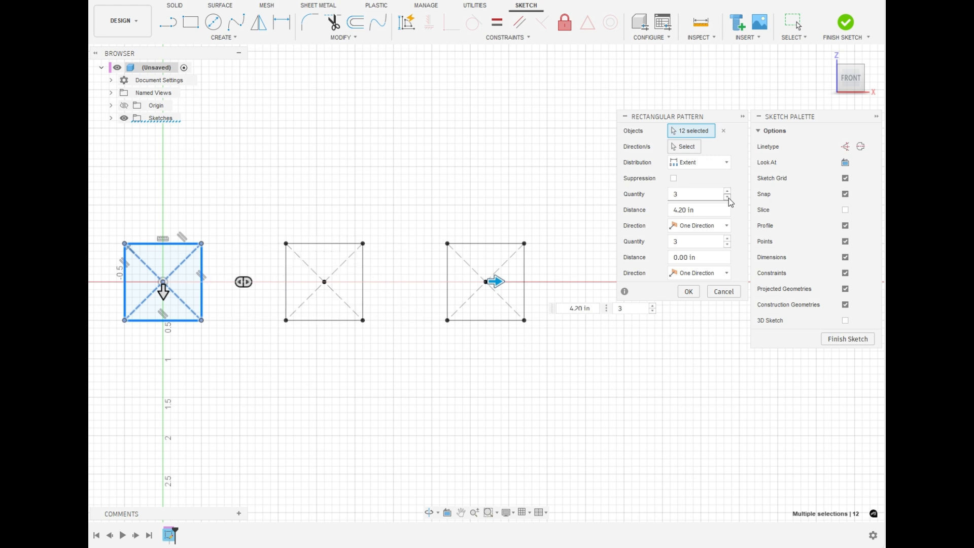
Extend the pattern downward with three rows over a distance of 3 in and complete the pattern
drag(162, 292, 195, 472)
middle_drag(249, 446, 270, 382)
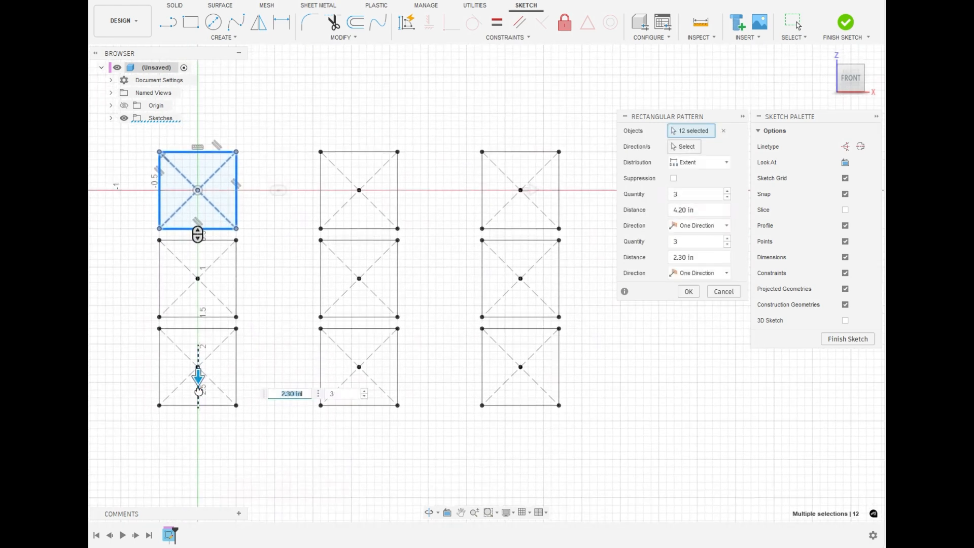
drag(199, 390, 199, 415)
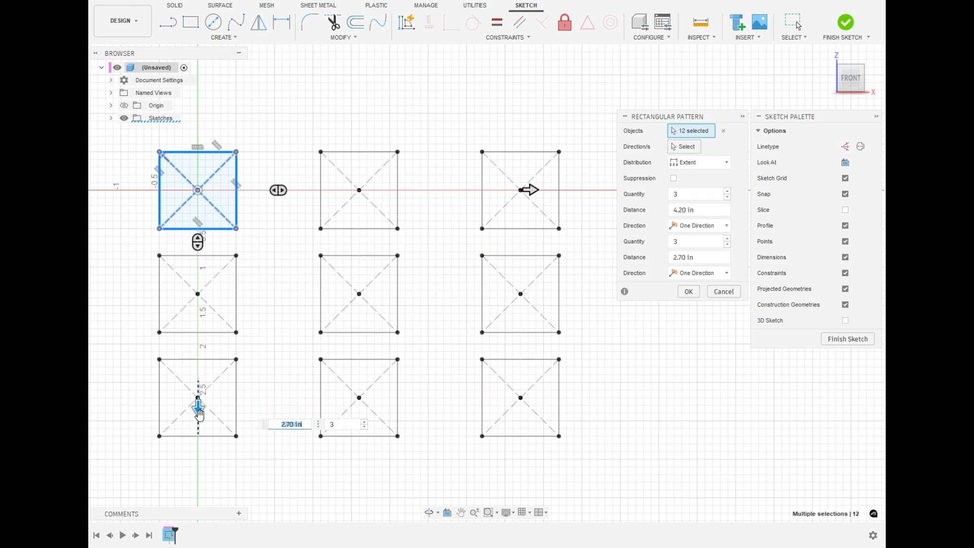
key(Tab)
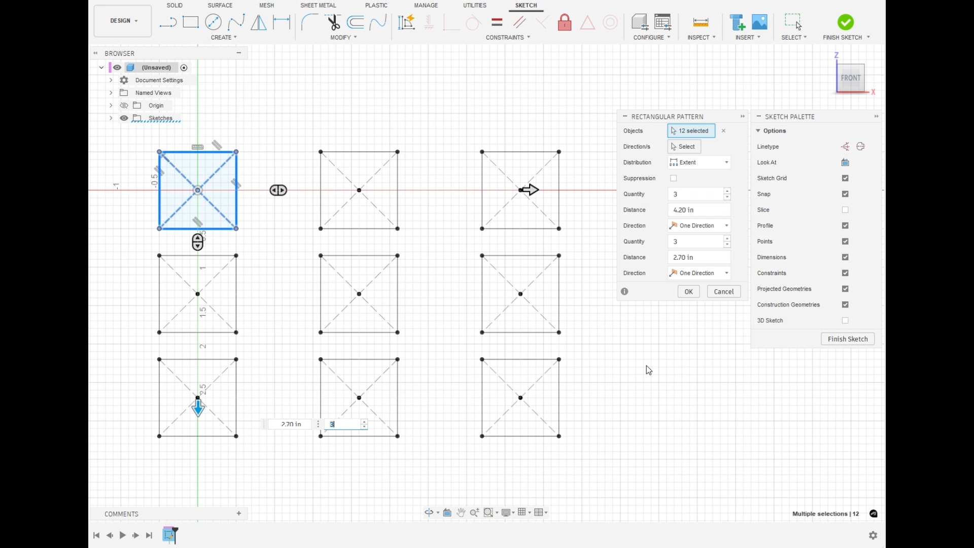
click(699, 257)
drag(698, 257, 668, 261)
text(3)
key(Return)
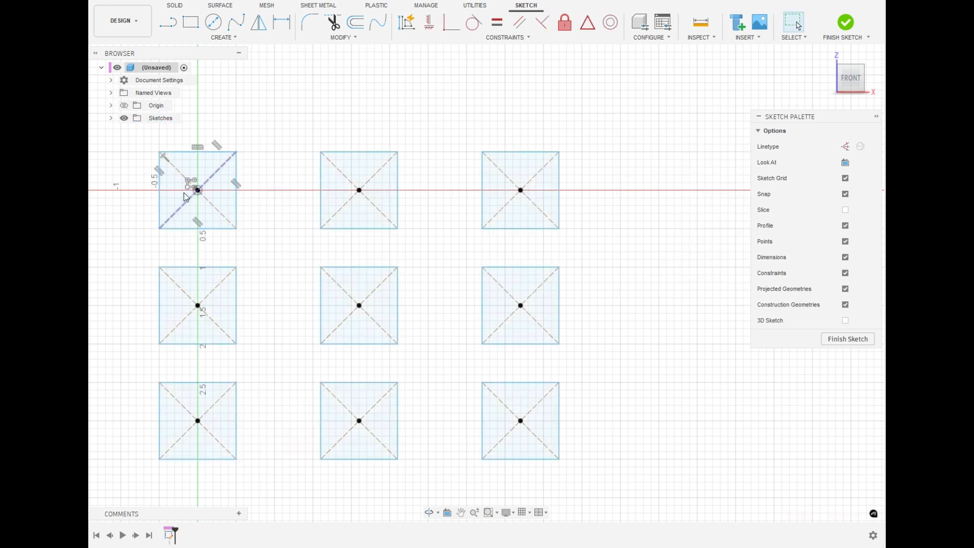
Edit the rectangular pattern of squares, setting its horizontal distance to 3 in
scroll(191, 191, up, 4)
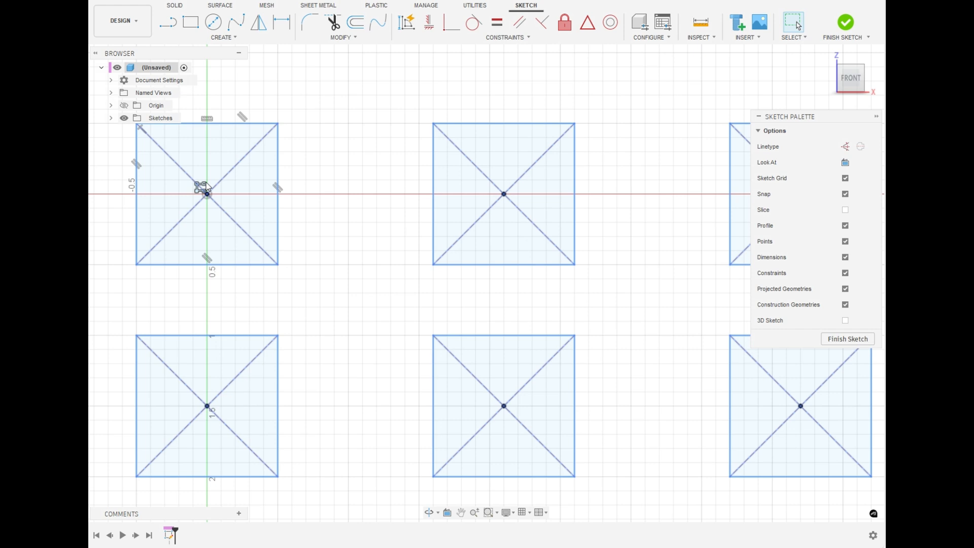
double_click(206, 191)
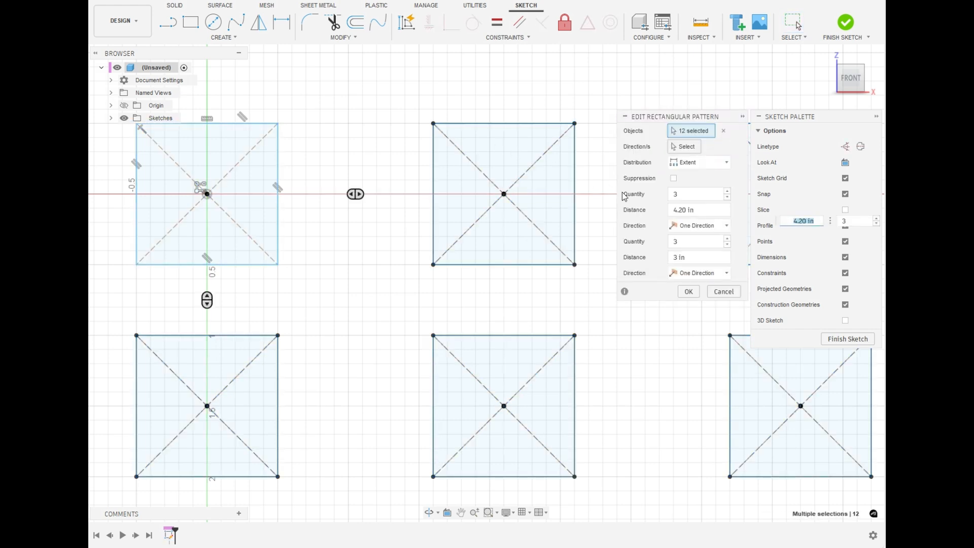
click(709, 211)
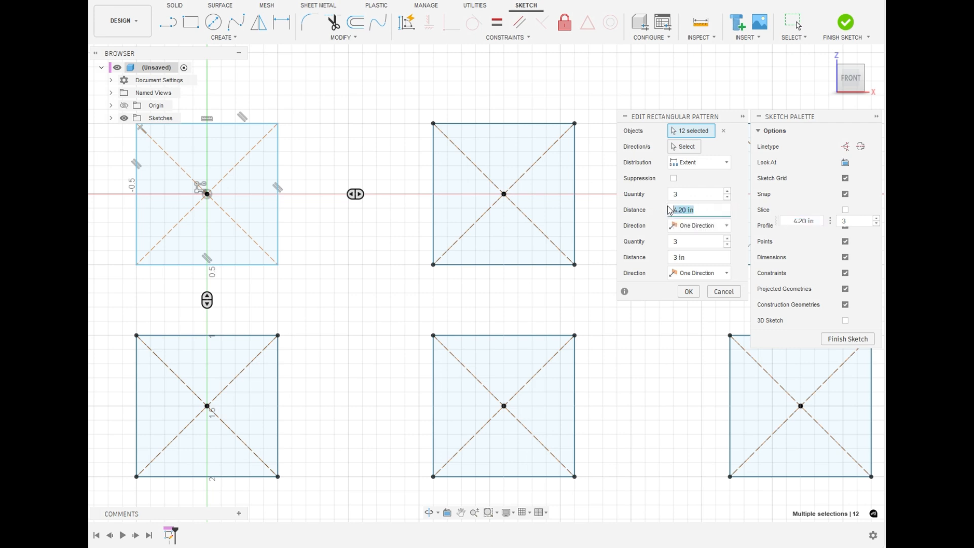
text(3)
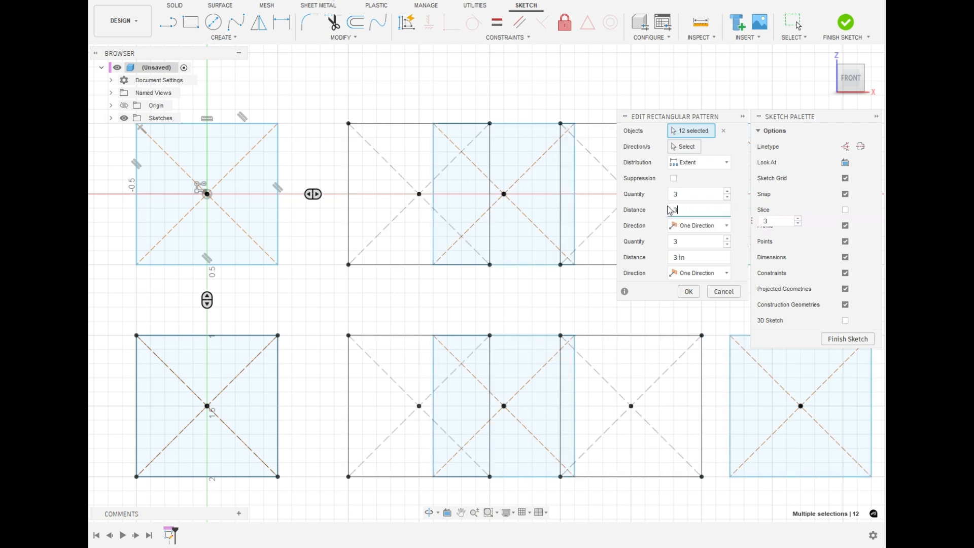
click(708, 243)
scroll(535, 298, down, 2)
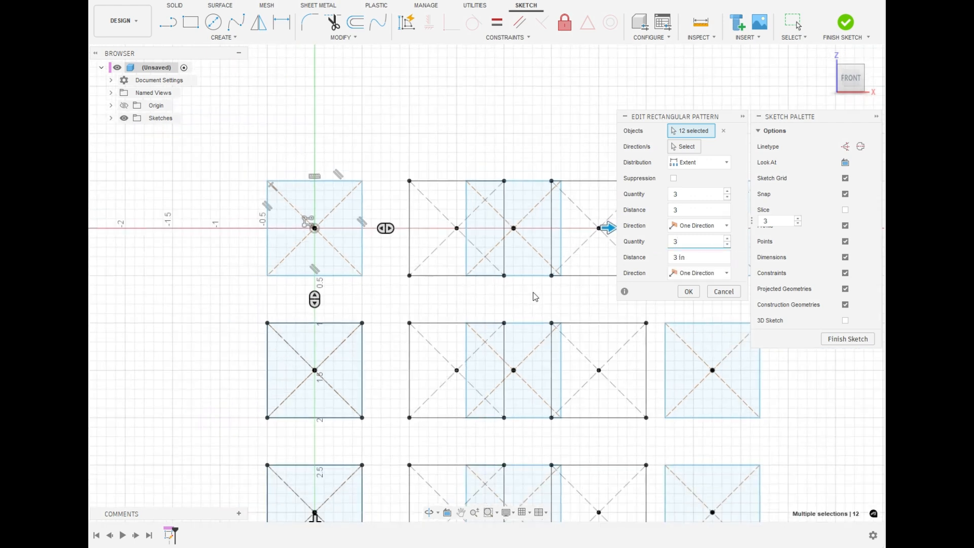
scroll(533, 293, down, 1)
middle_drag(522, 284, 405, 213)
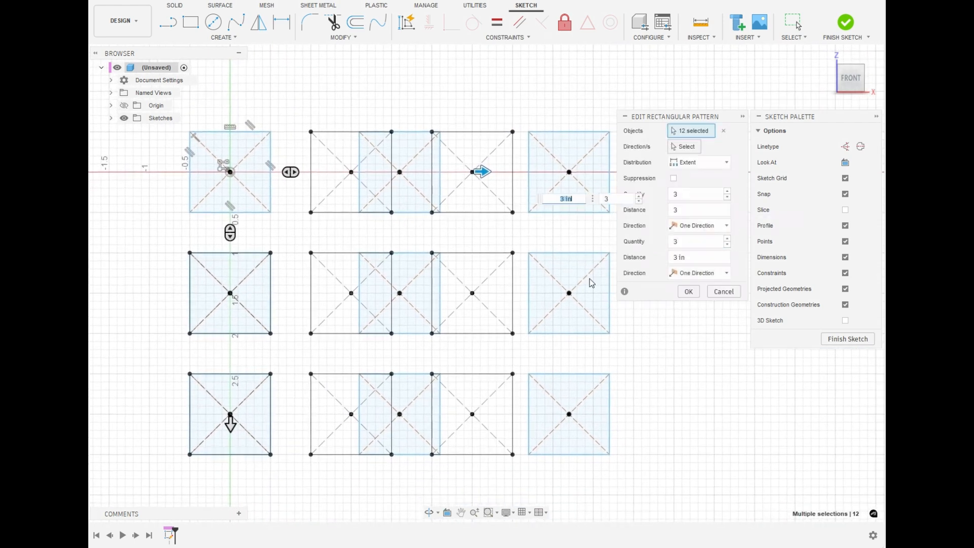
click(689, 291)
middle_drag(627, 293, 672, 286)
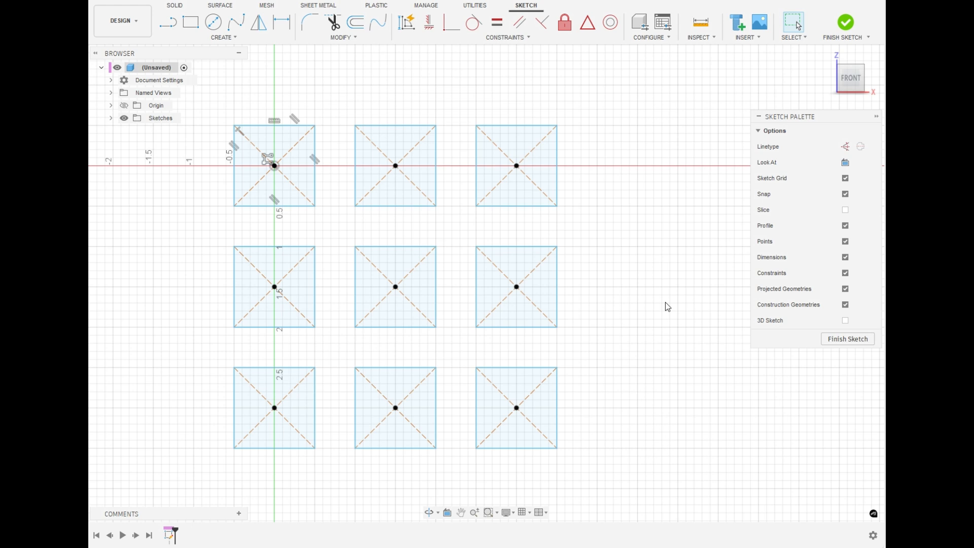
middle_drag(665, 302, 678, 302)
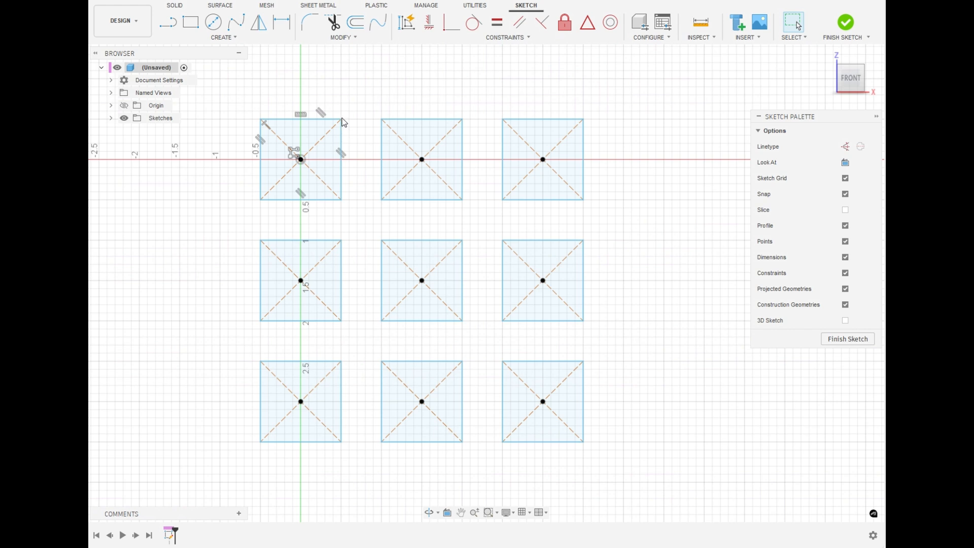
Enlarge the original square at the origin to about 1.144 in by moving its right edge outward
click(342, 139)
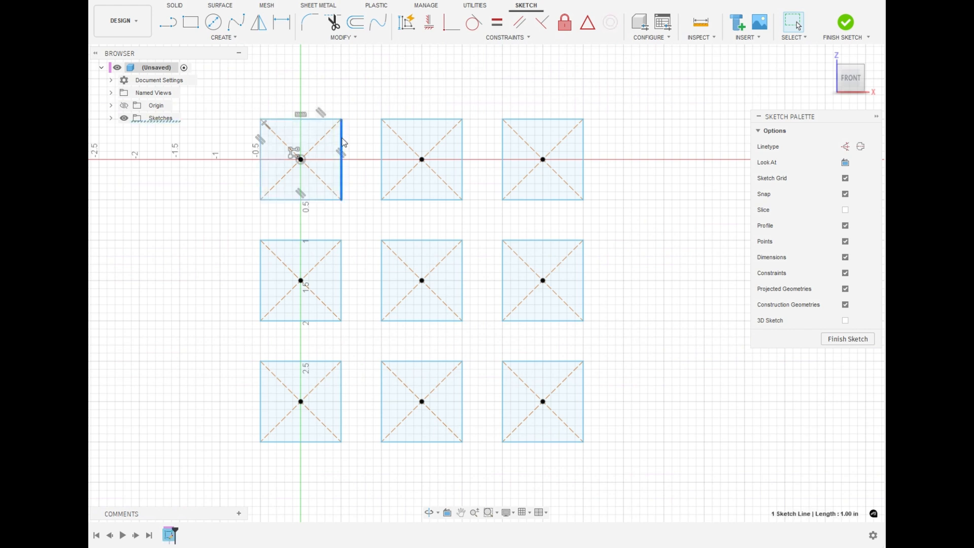
mouse_move(343, 142)
mouse_down()
mouse_move(333, 145)
mouse_move(350, 147)
mouse_up()
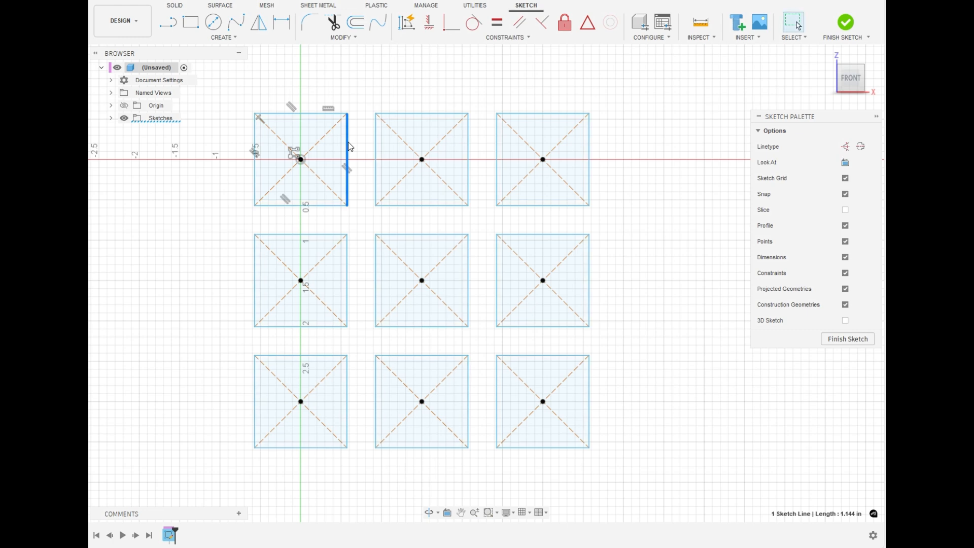
click(374, 94)
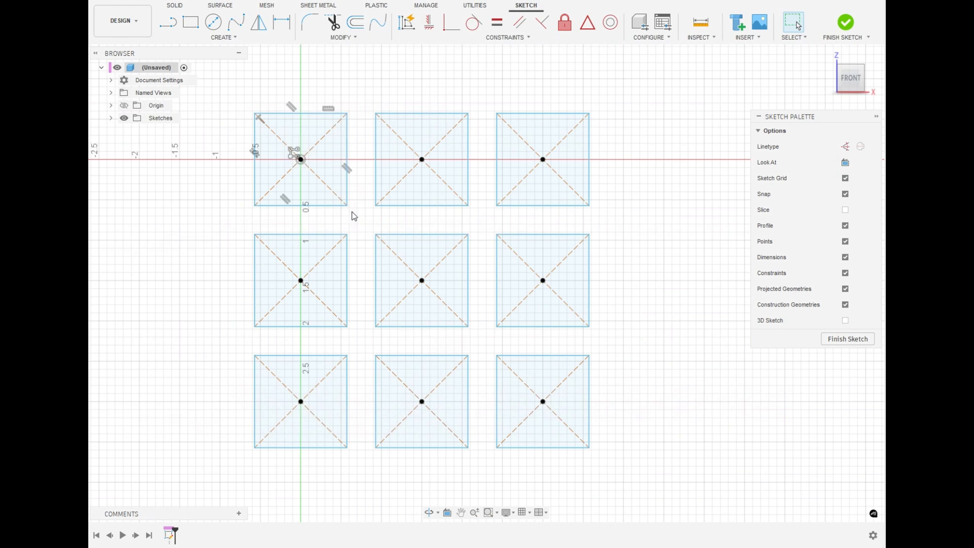
Try to move the patterned geometry in the middle square of the upper row, and clear the selection
middle_drag(428, 92, 430, 111)
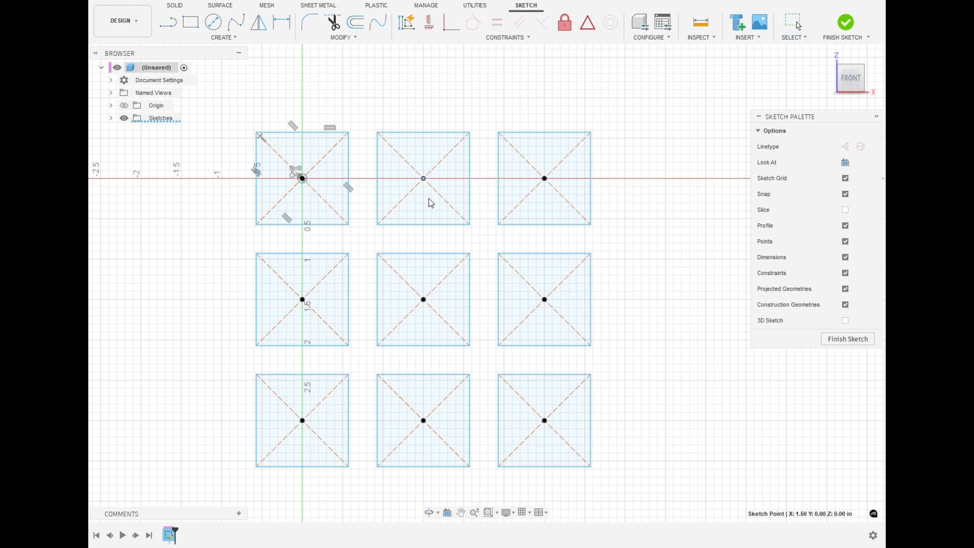
drag(429, 199, 429, 208)
click(447, 81)
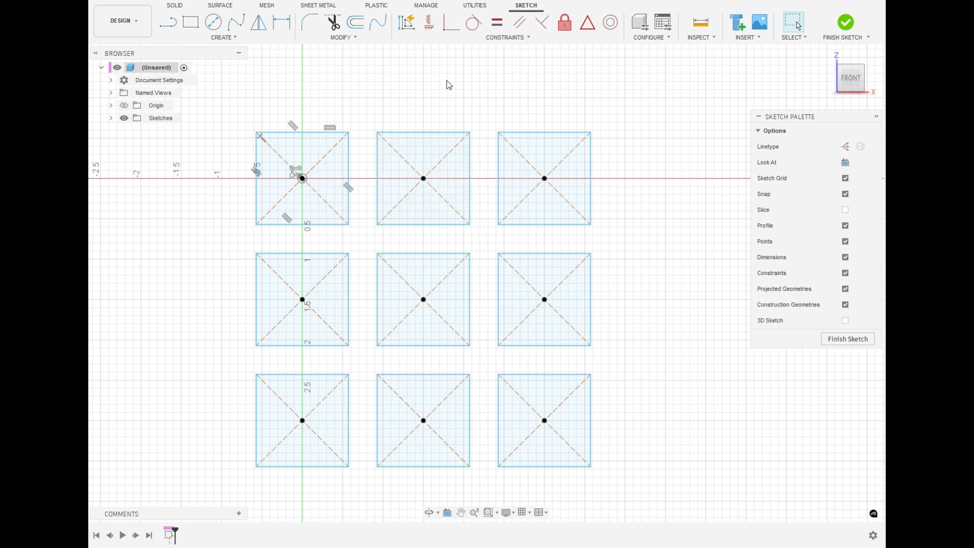
mouse_move(496, 91)
middle_down()
mouse_move(513, 72)
mouse_move(524, 84)
middle_up()
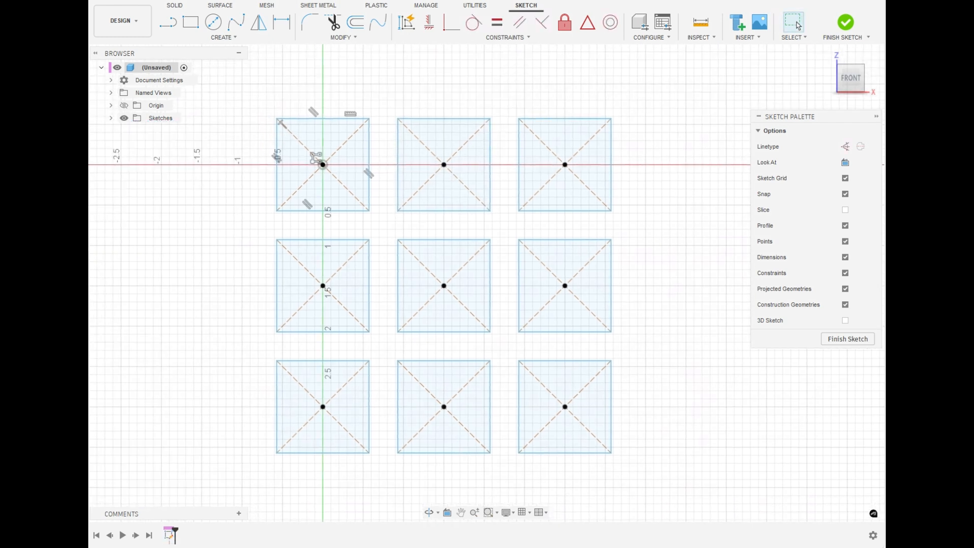